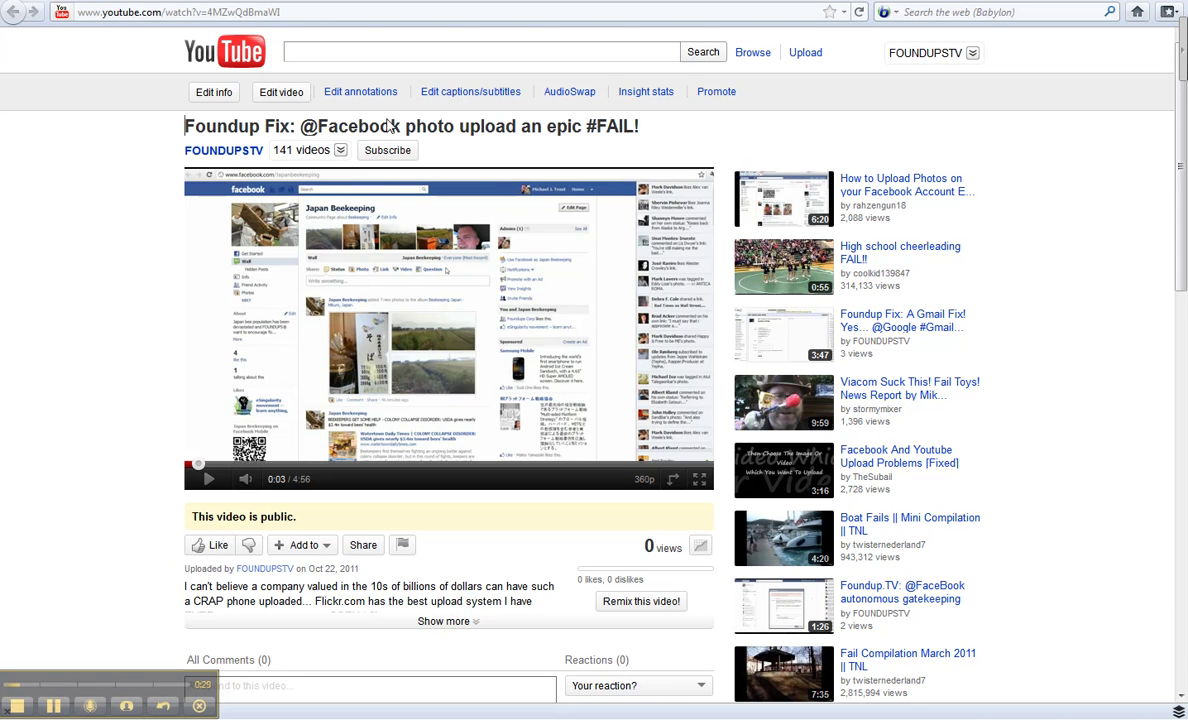
Step: Select the video title and start a Buffer post addressed only to the red-bird account
{"action": "left_click_drag", "start_coordinate": [180, 125], "coordinate": [648, 140]}
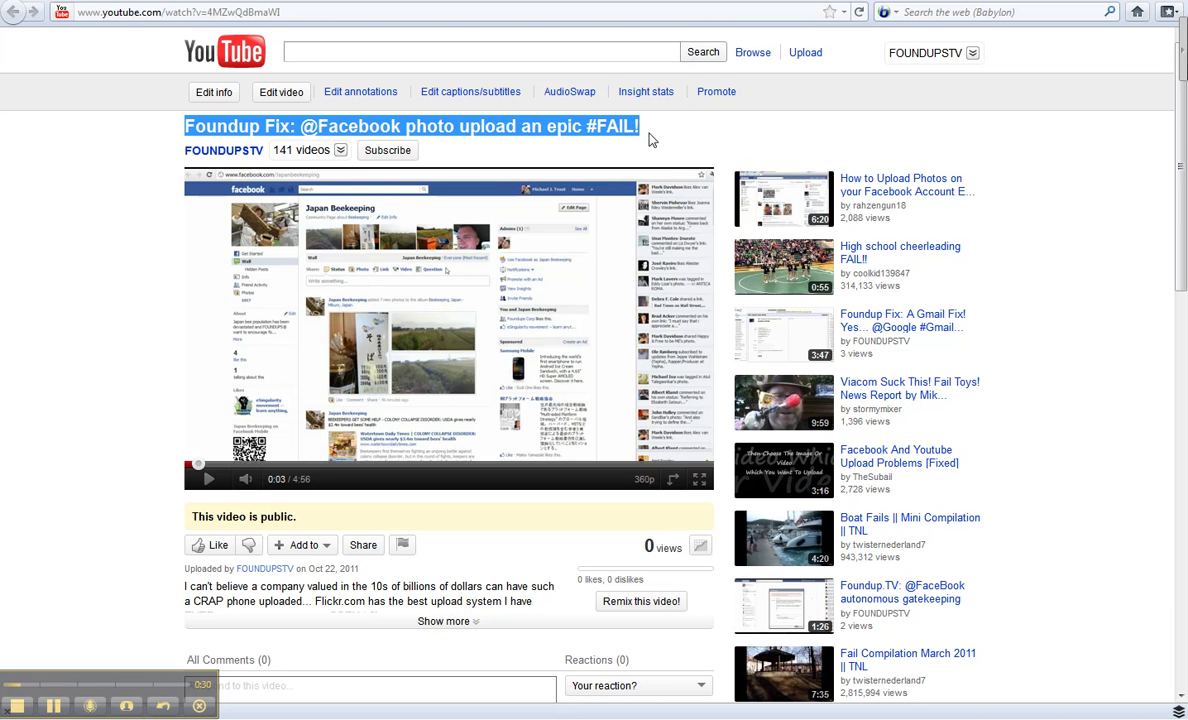
{"action": "left_click", "coordinate": [1178, 711]}
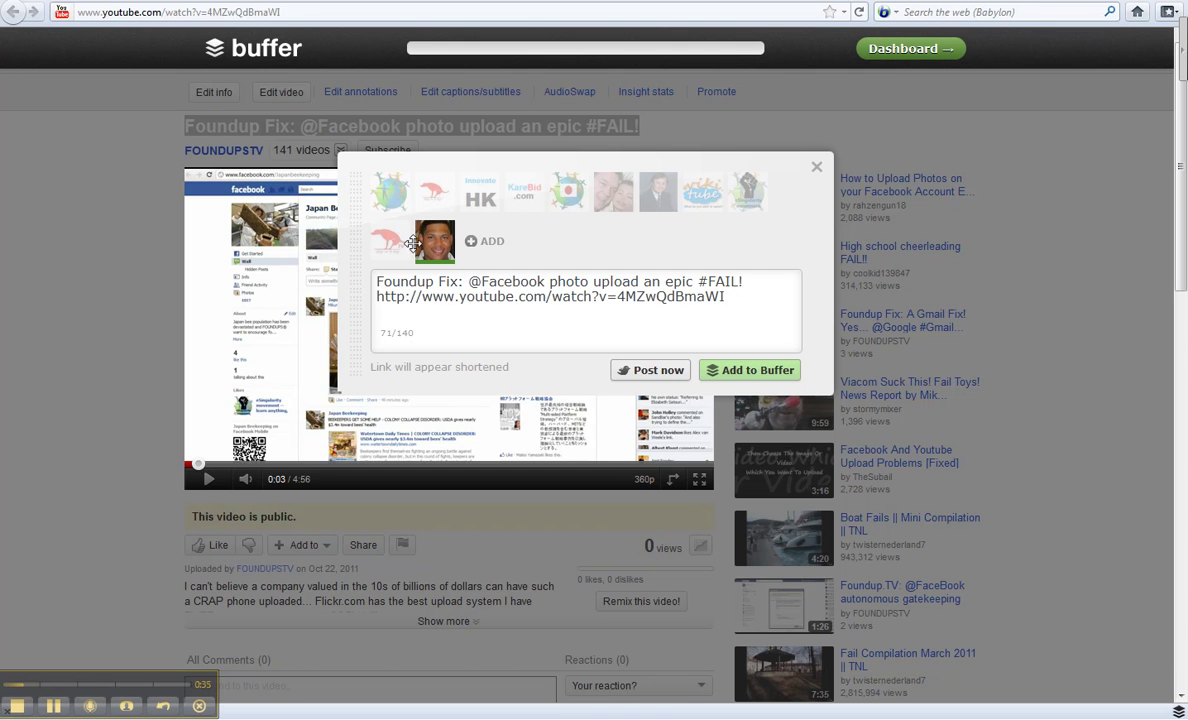
{"action": "left_click", "coordinate": [390, 240]}
{"action": "left_click", "coordinate": [433, 245]}
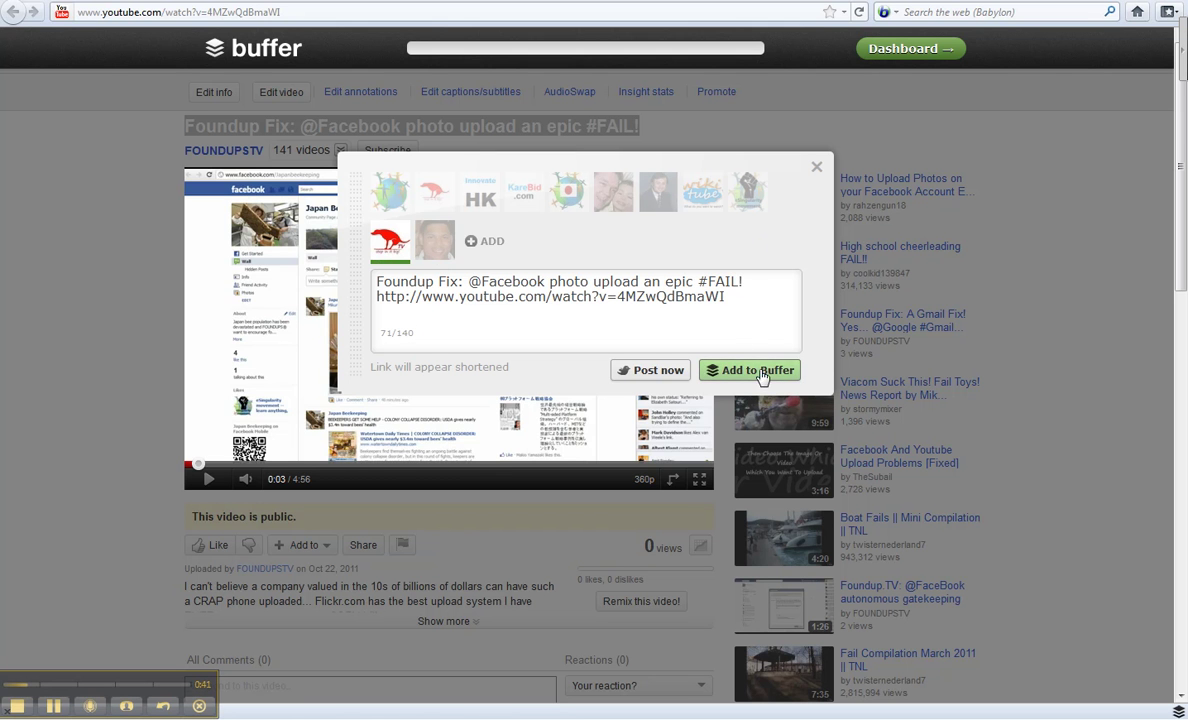
Step: Close the Buffer share draft to return to the Facebook photo upload video's watch page
{"action": "left_click", "coordinate": [816, 167]}
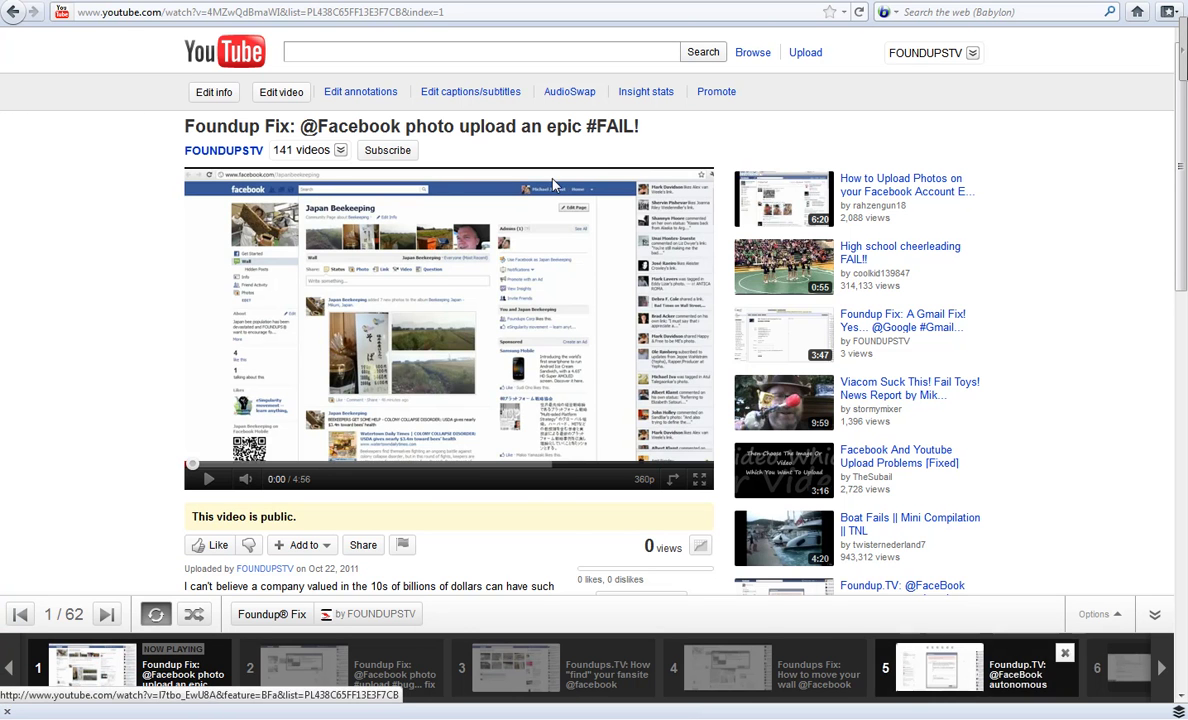
Step: Open the Foundup® Fix playlist page, scroll through its 62 videos, and return to the top
{"action": "left_click", "coordinate": [271, 614]}
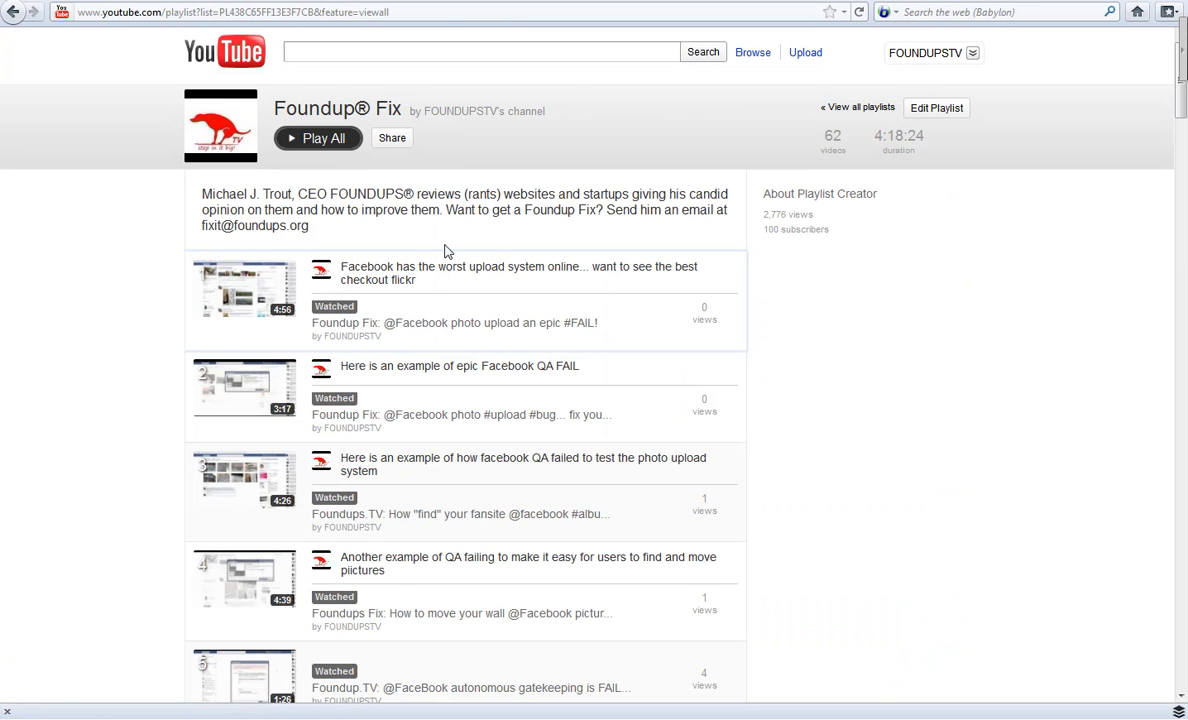
{"action": "scroll", "coordinate": [447, 252], "scroll_direction": "down", "scroll_amount": 12}
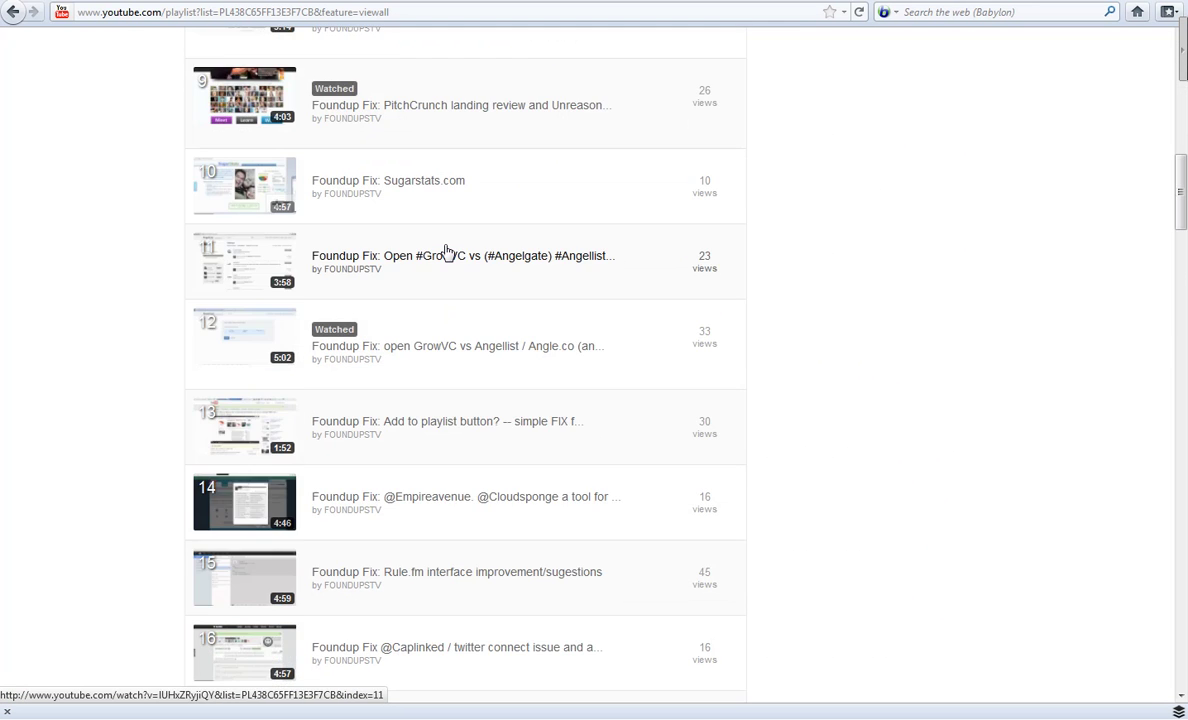
{"action": "scroll", "coordinate": [447, 252], "scroll_direction": "down", "scroll_amount": 14}
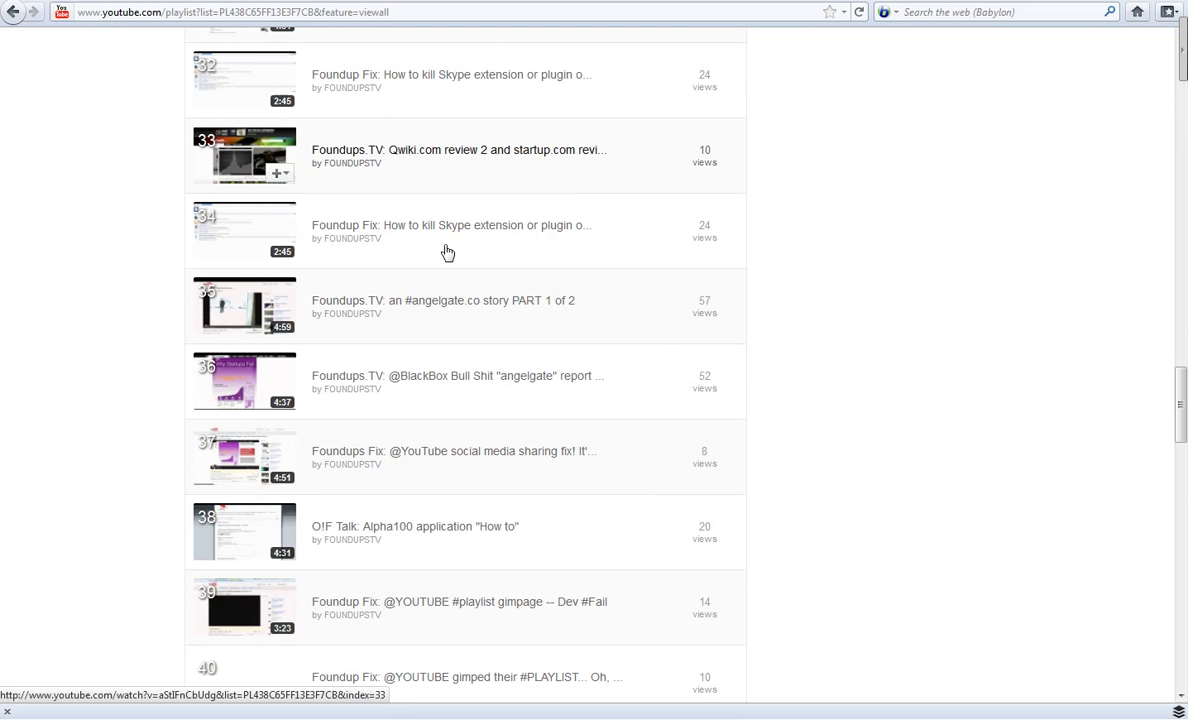
{"action": "scroll", "coordinate": [447, 252], "scroll_direction": "down", "scroll_amount": 15}
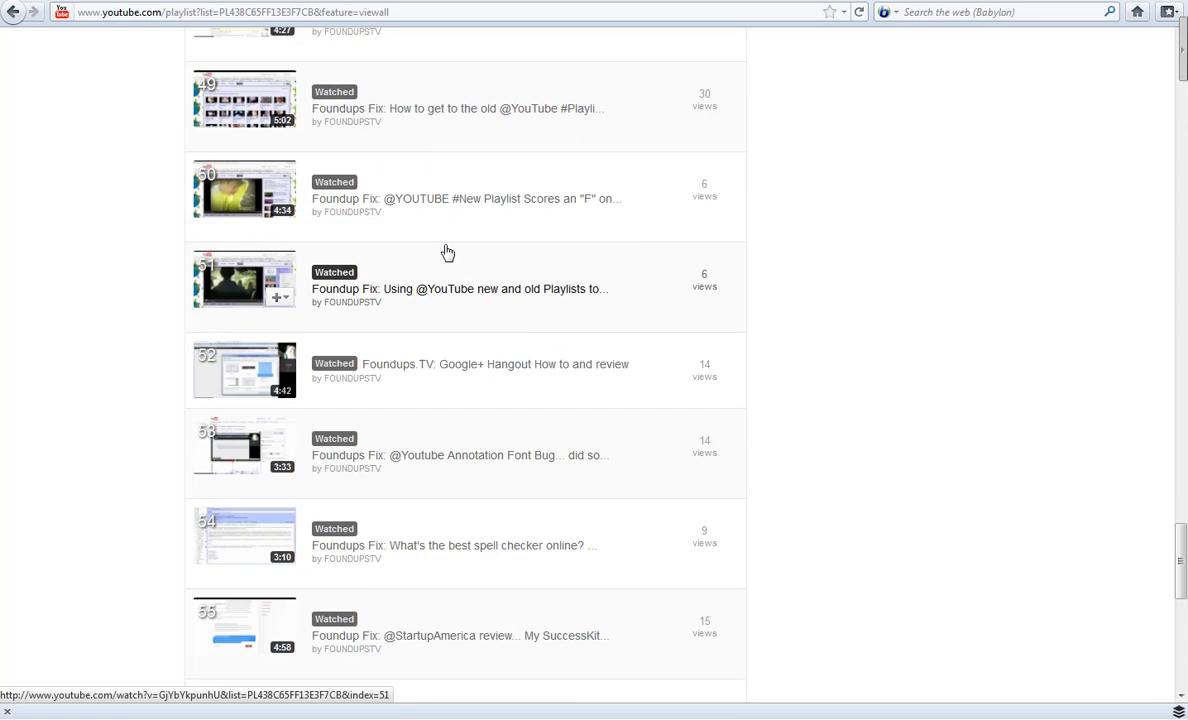
{"action": "scroll", "coordinate": [447, 252], "scroll_direction": "down", "scroll_amount": 3}
{"action": "scroll", "coordinate": [671, 323], "scroll_direction": "up", "scroll_amount": 1}
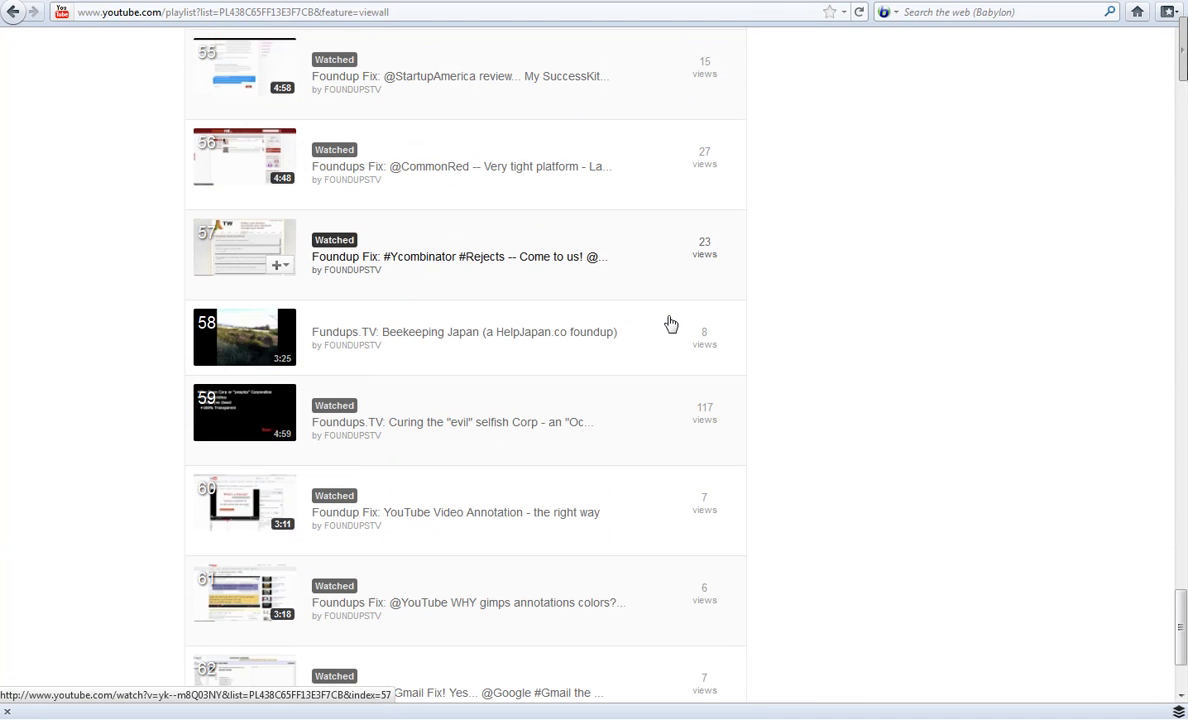
{"action": "key", "text": "Home"}
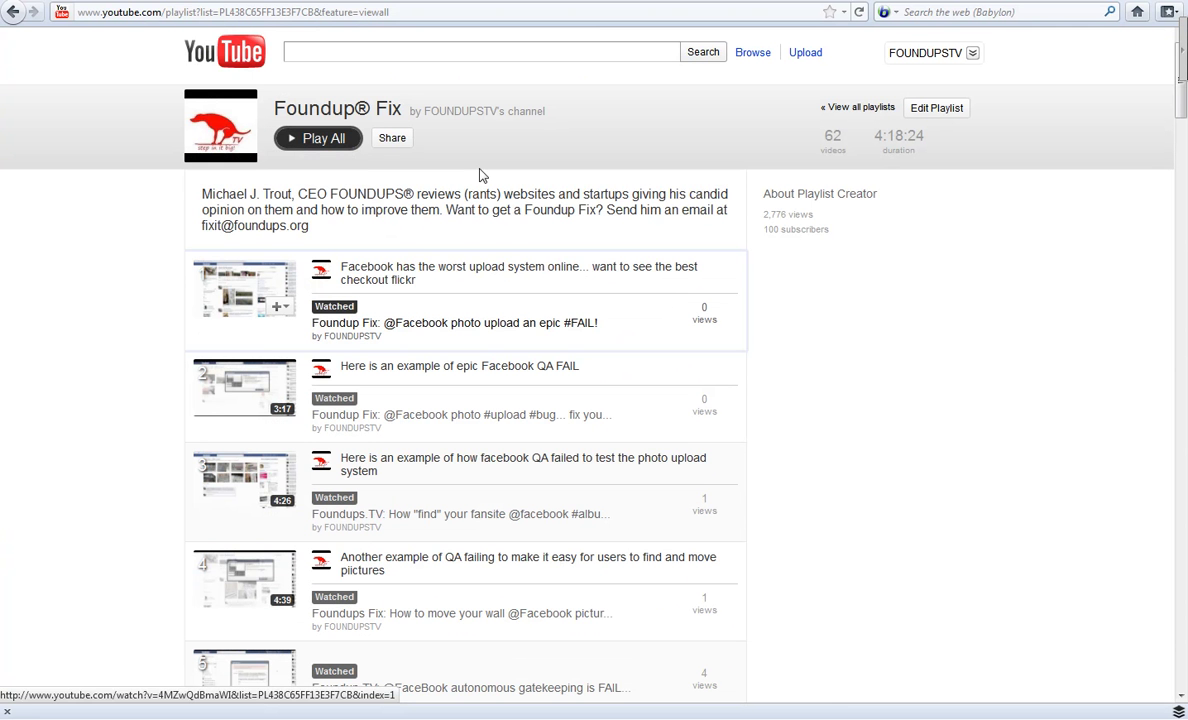
Step: Open the Foundup® Fix playlist editor, look through it, and cancel without saving changes
{"action": "left_click", "coordinate": [953, 111]}
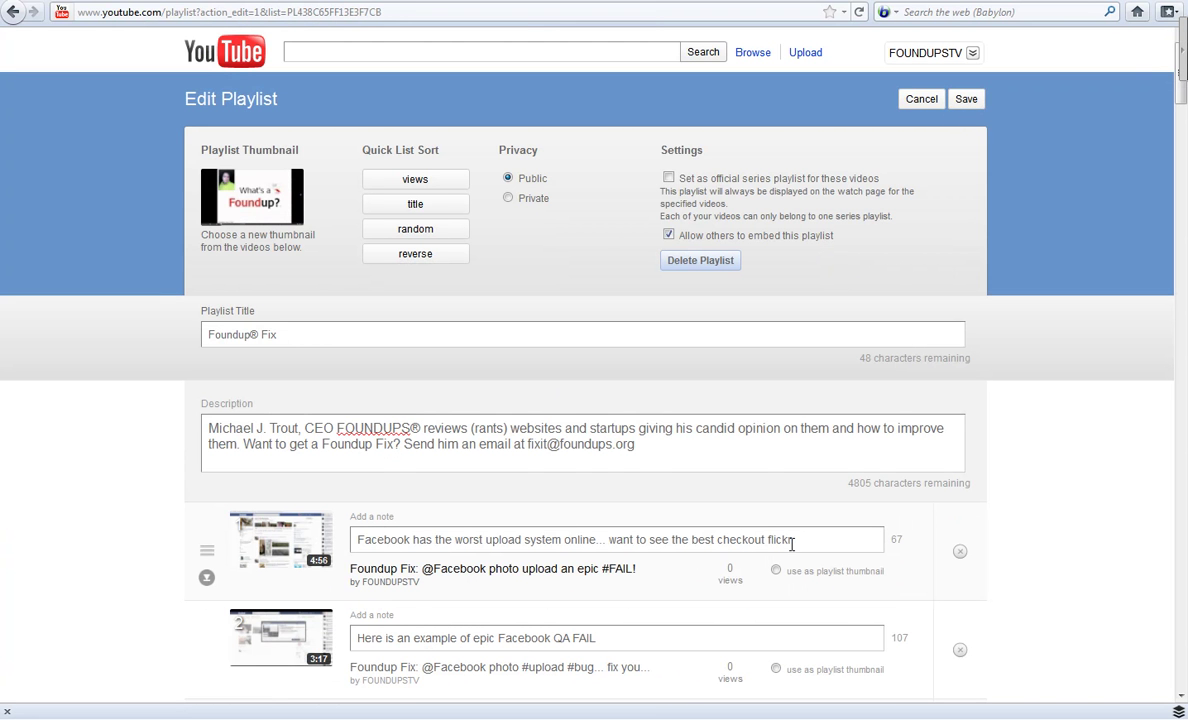
{"action": "scroll", "coordinate": [589, 594], "scroll_direction": "down", "scroll_amount": 3}
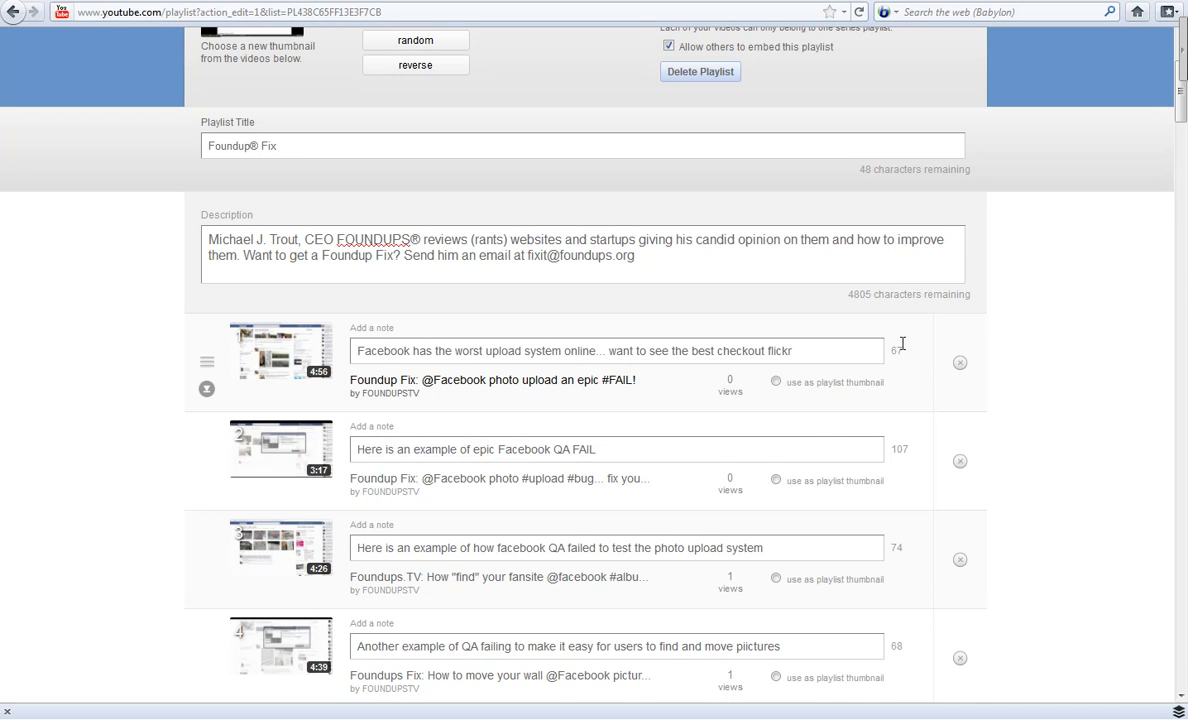
{"action": "scroll", "coordinate": [1047, 146], "scroll_direction": "up", "scroll_amount": 3}
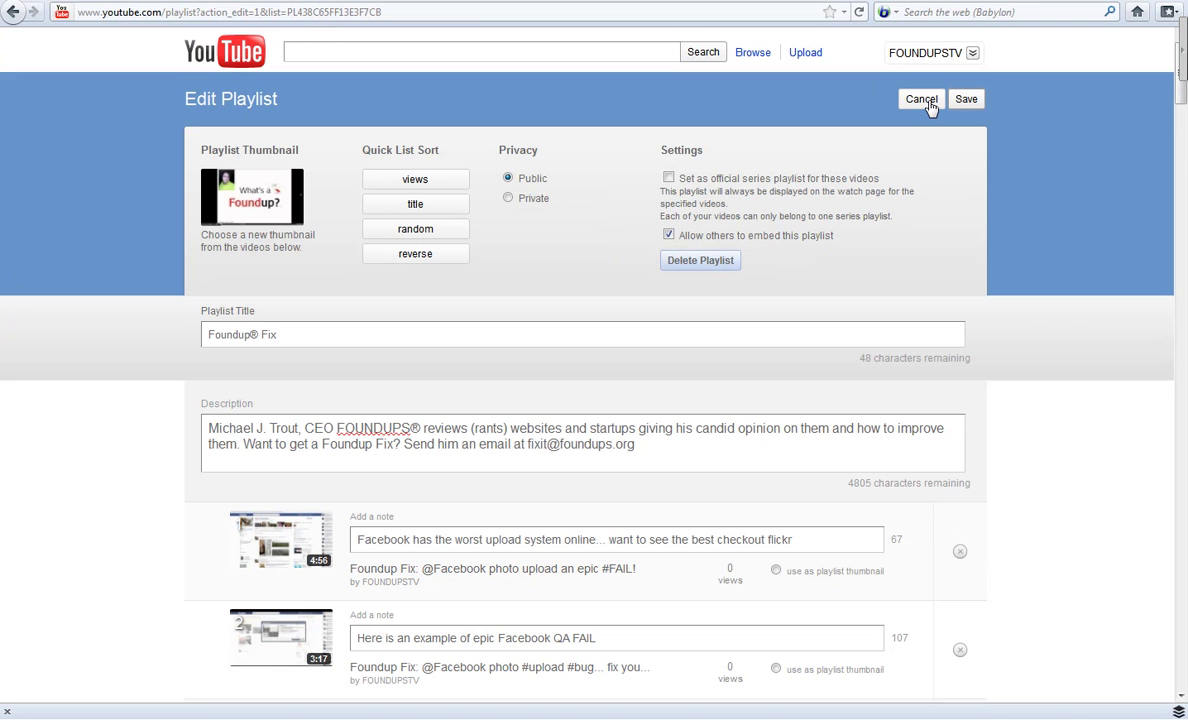
{"action": "left_click", "coordinate": [923, 102]}
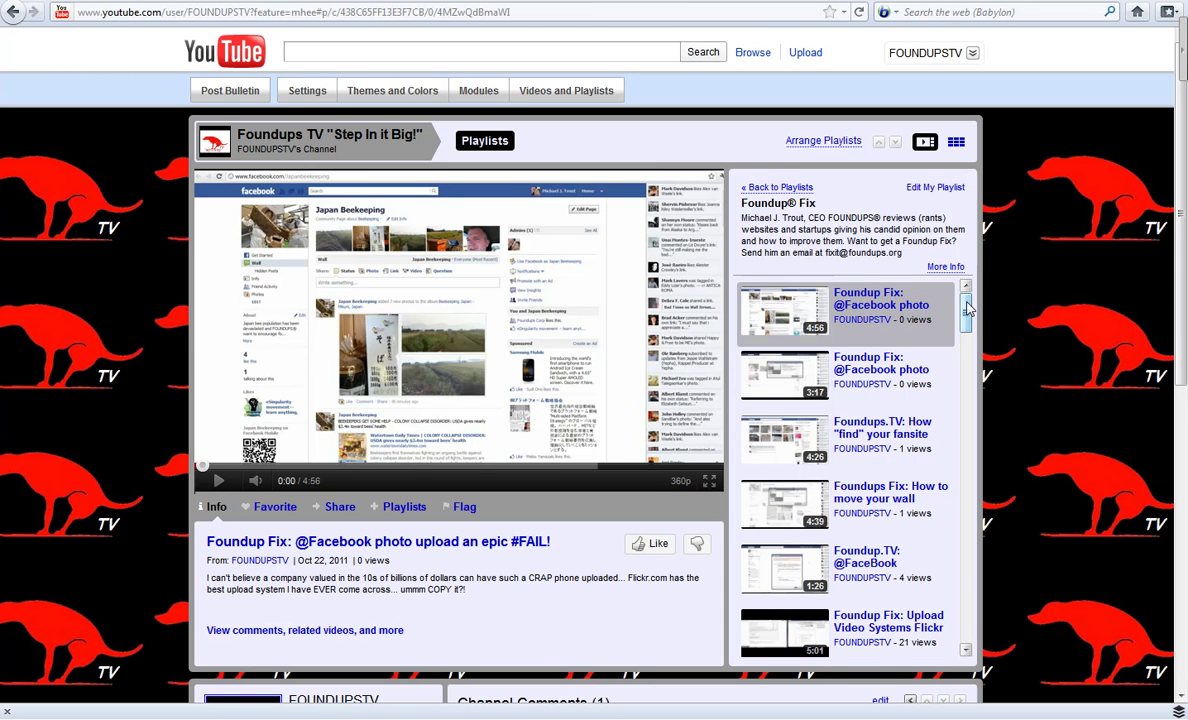
Step: Load Foundup® Fix from the FOUNDUPSTV account menu and select the first video's title
{"action": "mouse_move", "coordinate": [967, 310]}
{"action": "left_mouse_down"}
{"action": "mouse_move", "coordinate": [967, 362]}
{"action": "mouse_move", "coordinate": [967, 308]}
{"action": "left_mouse_up"}
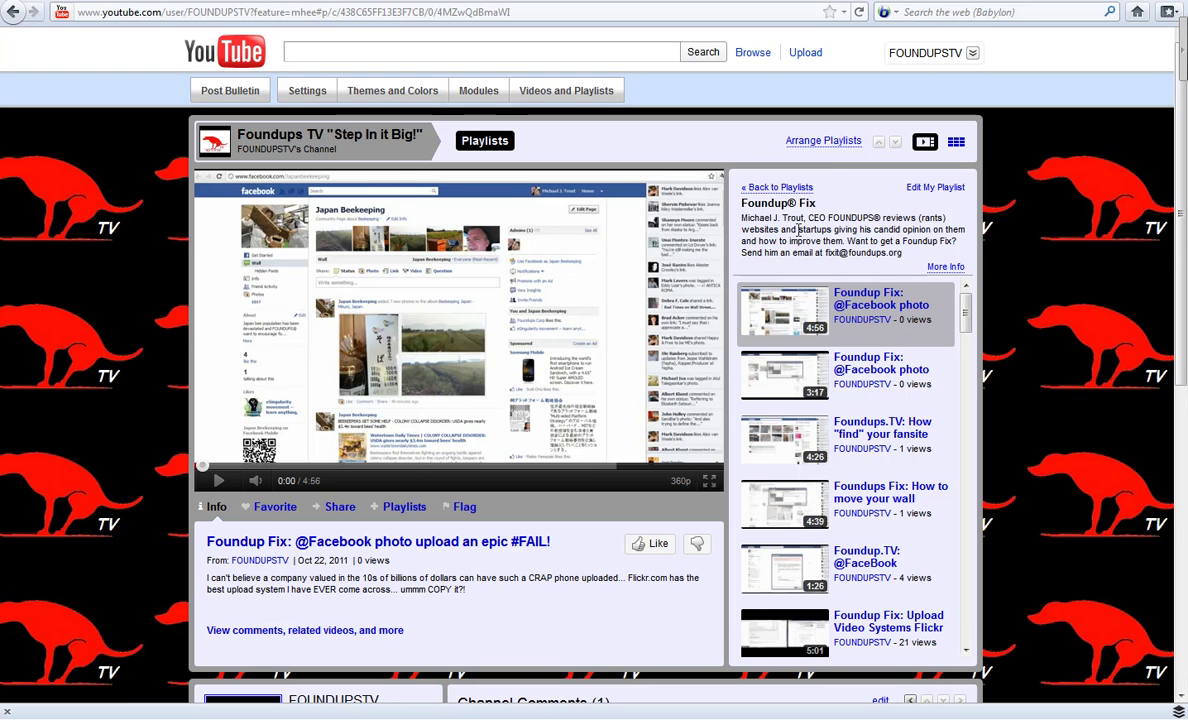
{"action": "left_click", "coordinate": [972, 56]}
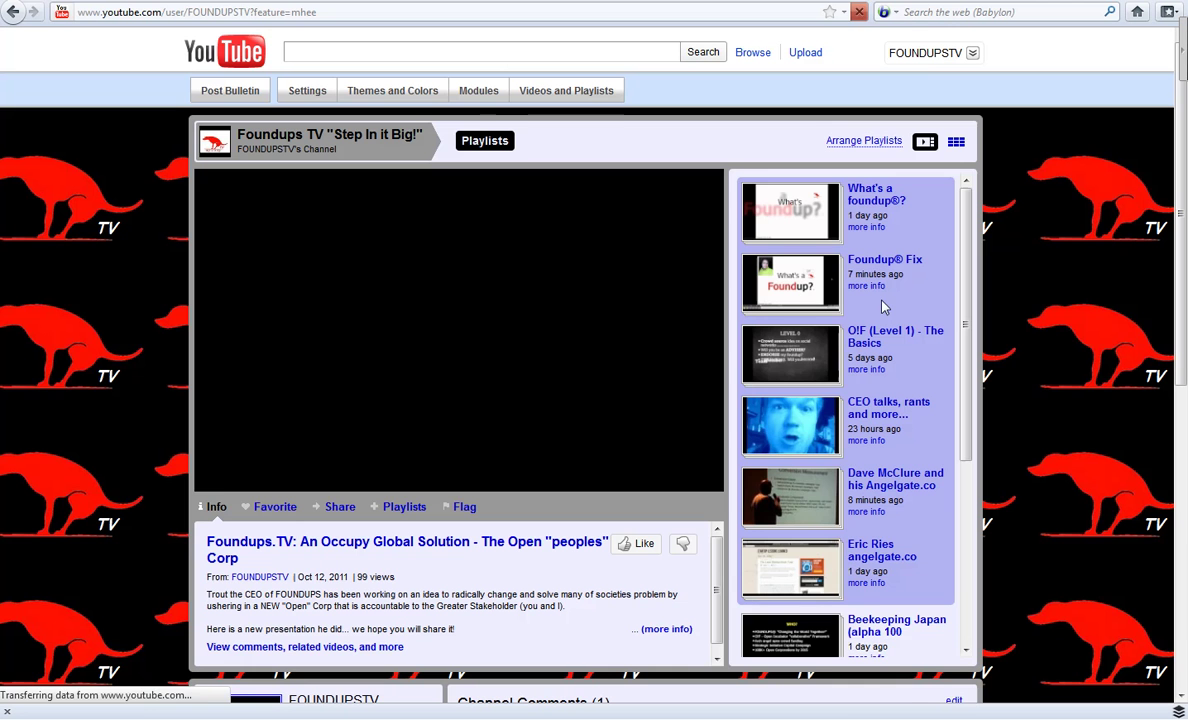
{"action": "left_click", "coordinate": [885, 263]}
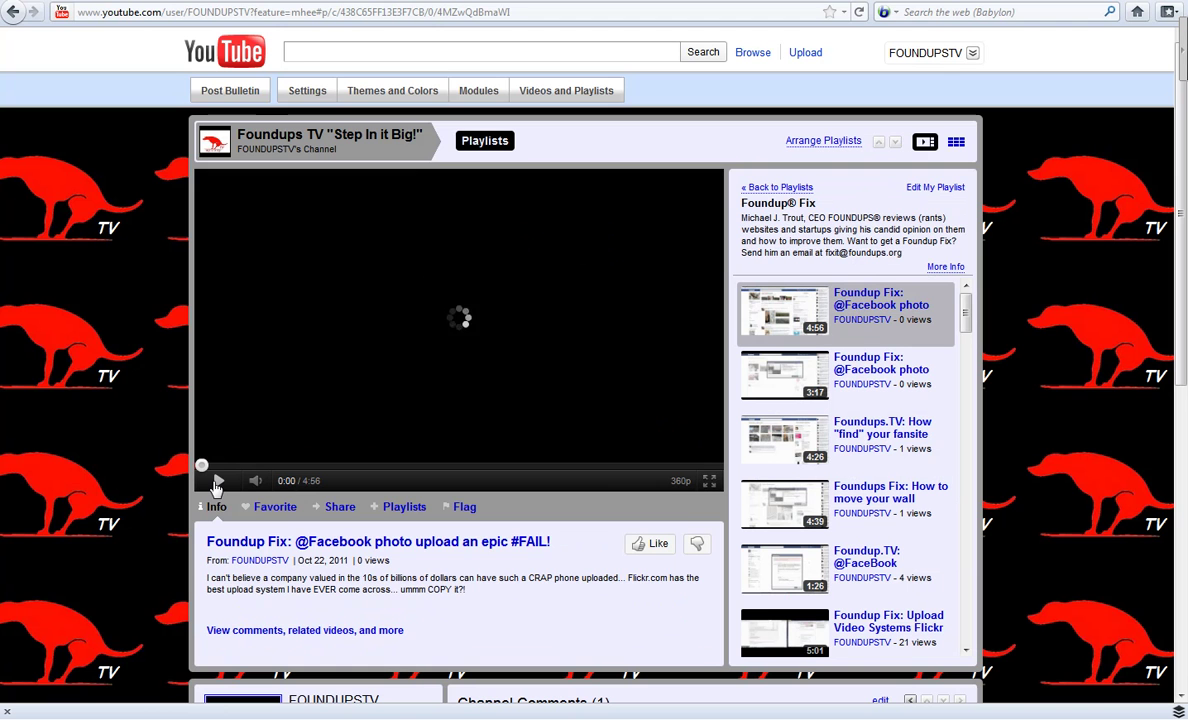
{"action": "left_click_drag", "start_coordinate": [560, 543], "coordinate": [210, 550]}
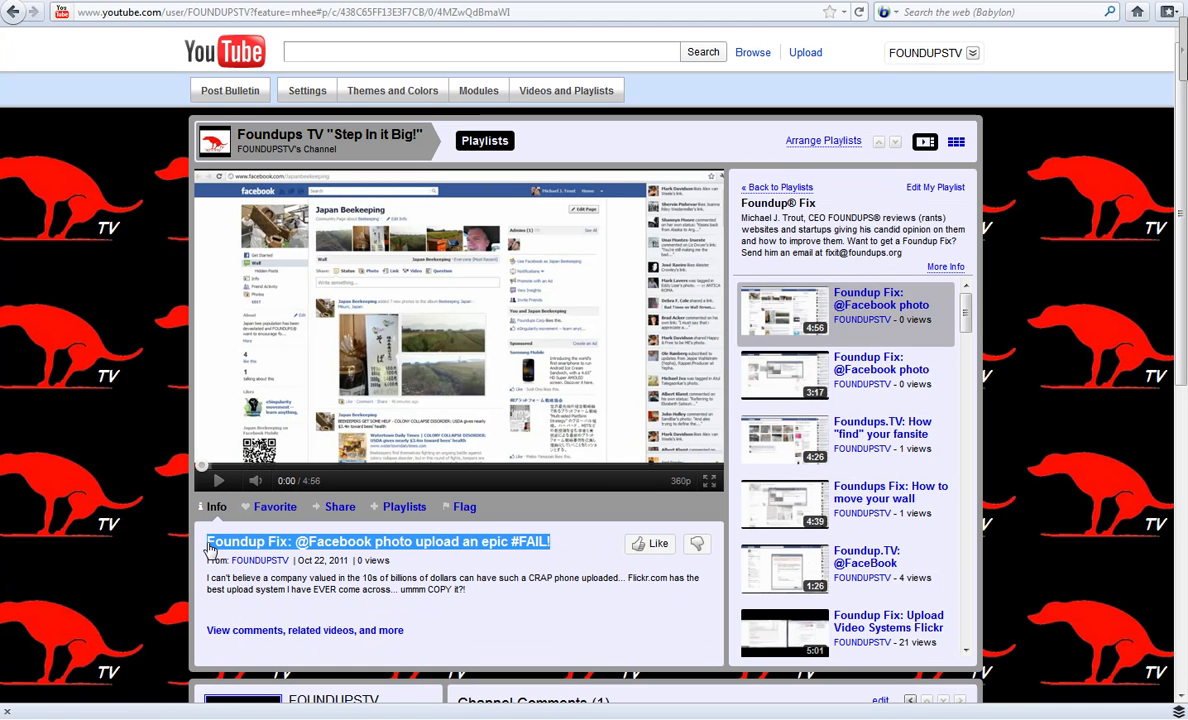
Step: Start a Buffer post and prefix it with RT and the foundupstv handle
{"action": "left_click", "coordinate": [1181, 712]}
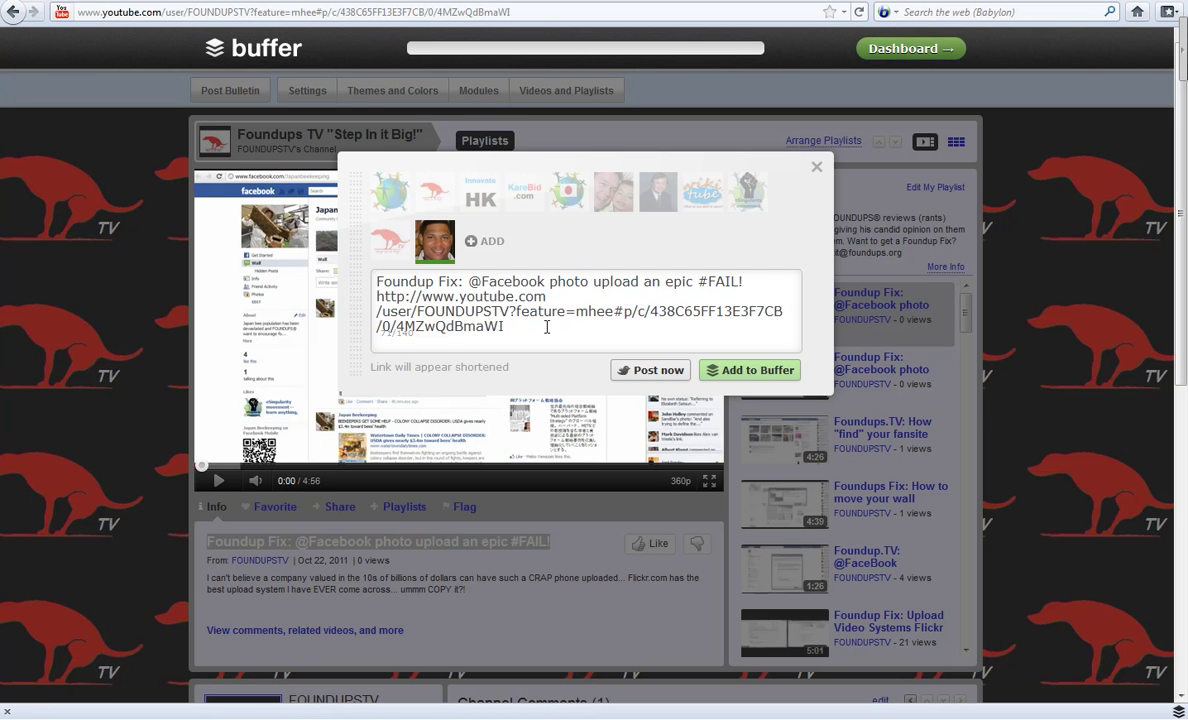
{"action": "left_click", "coordinate": [395, 195]}
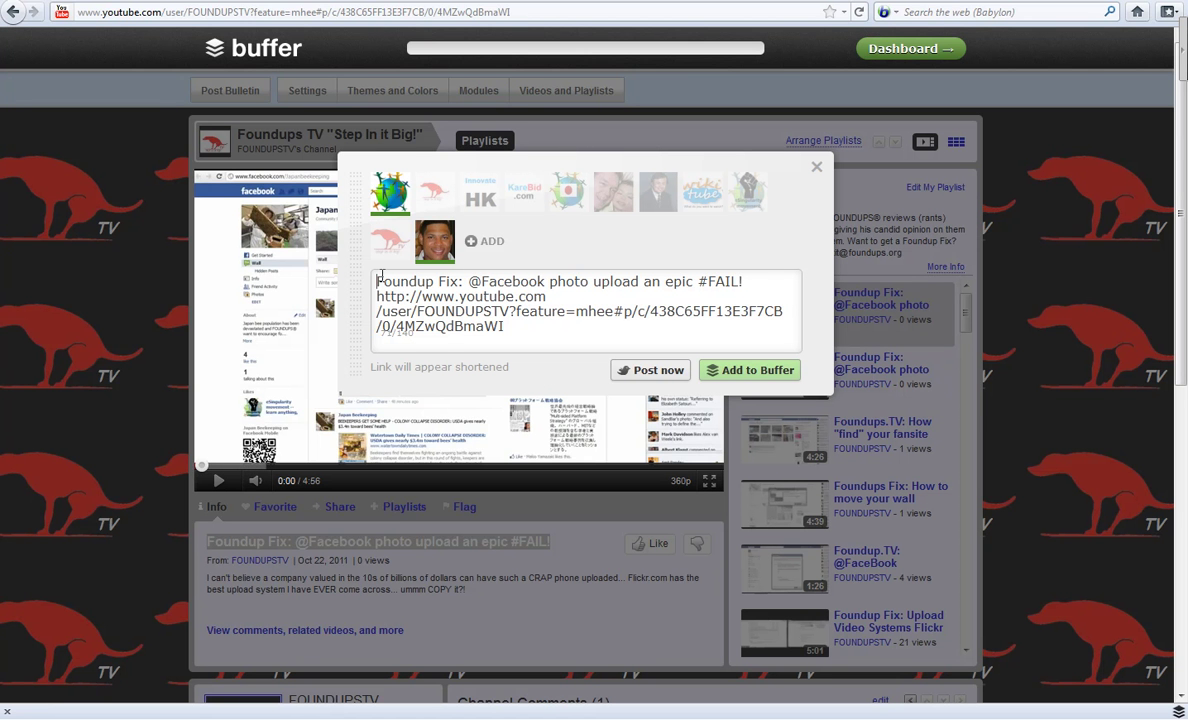
{"action": "type", "text": "RT "}
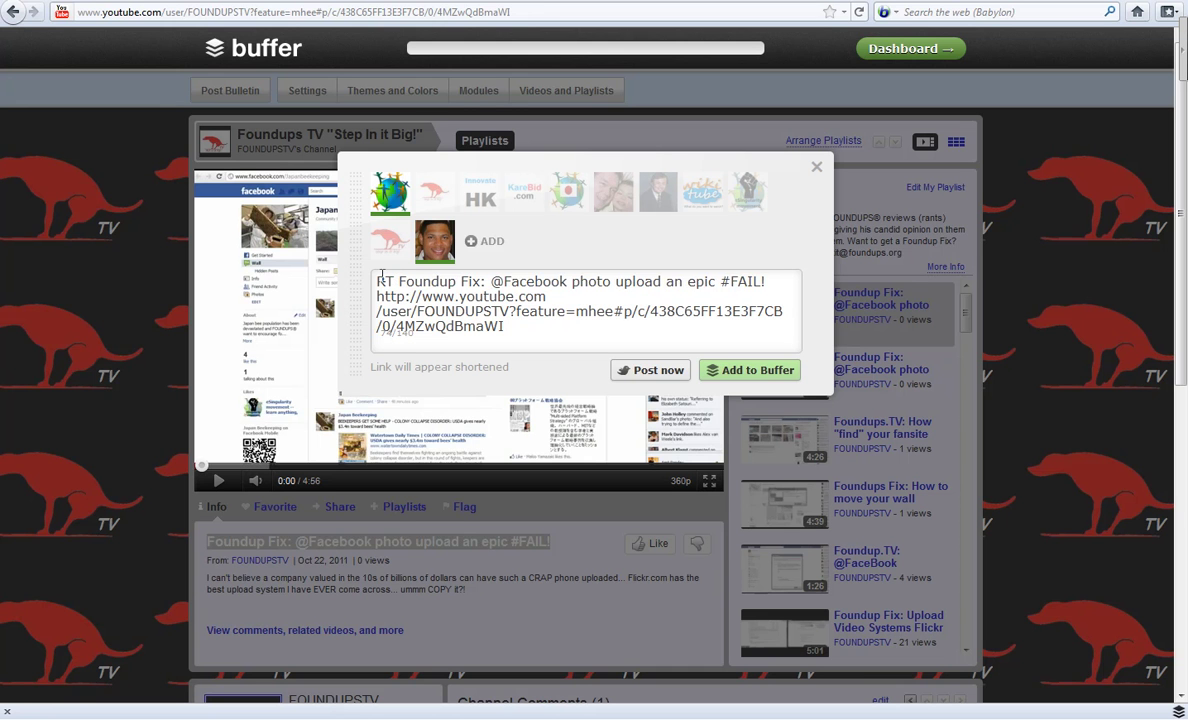
{"action": "type", "text": " foundups"}
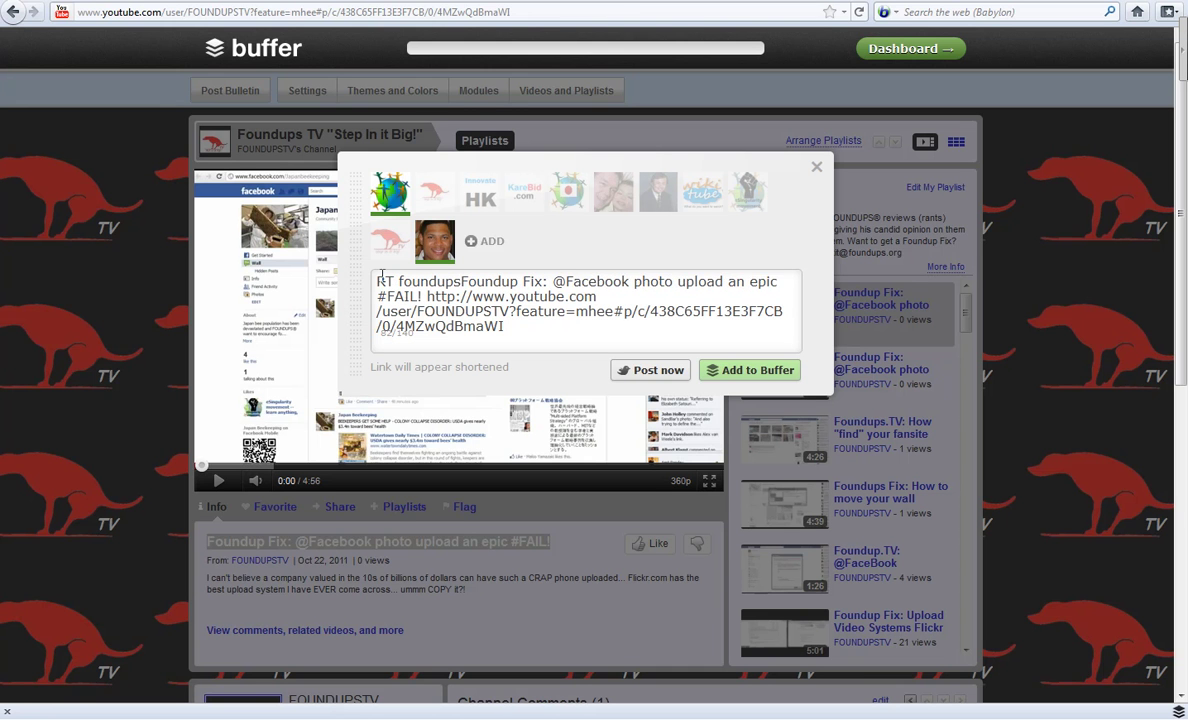
{"action": "type", "text": "tv"}
{"action": "key", "text": "BackSpace"}
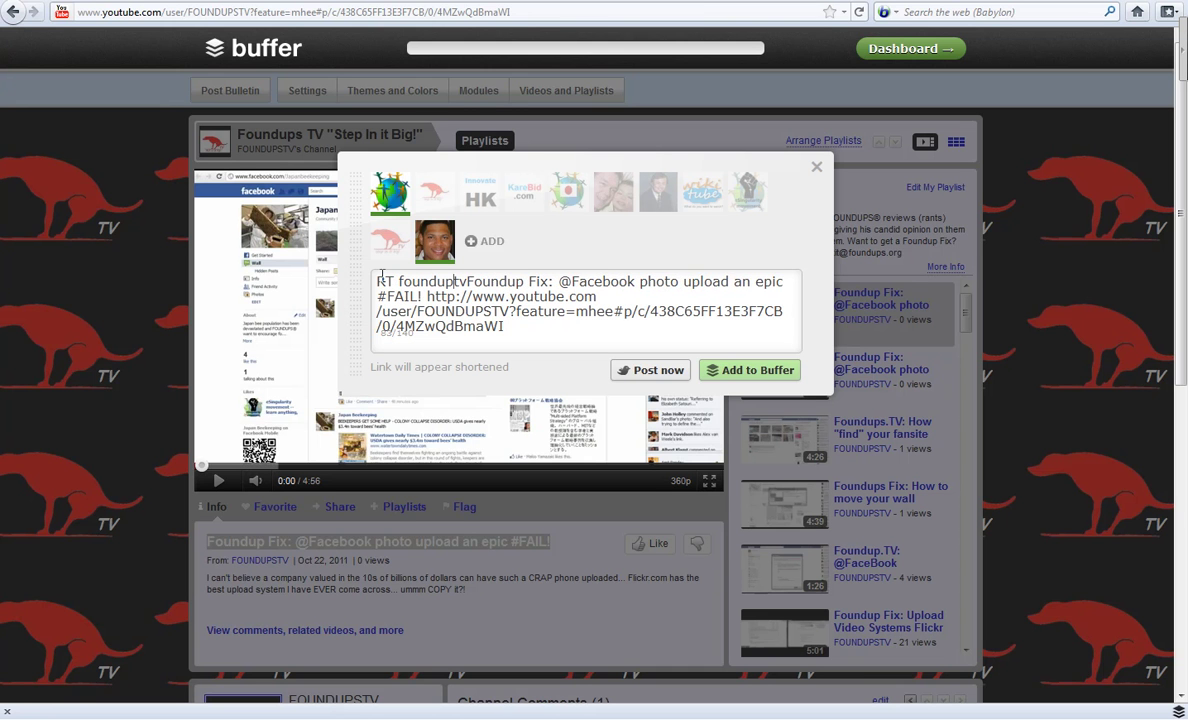
{"action": "key", "text": "Right"}
{"action": "key", "text": "Right"}
{"action": "double_click", "coordinate": [381, 279]}
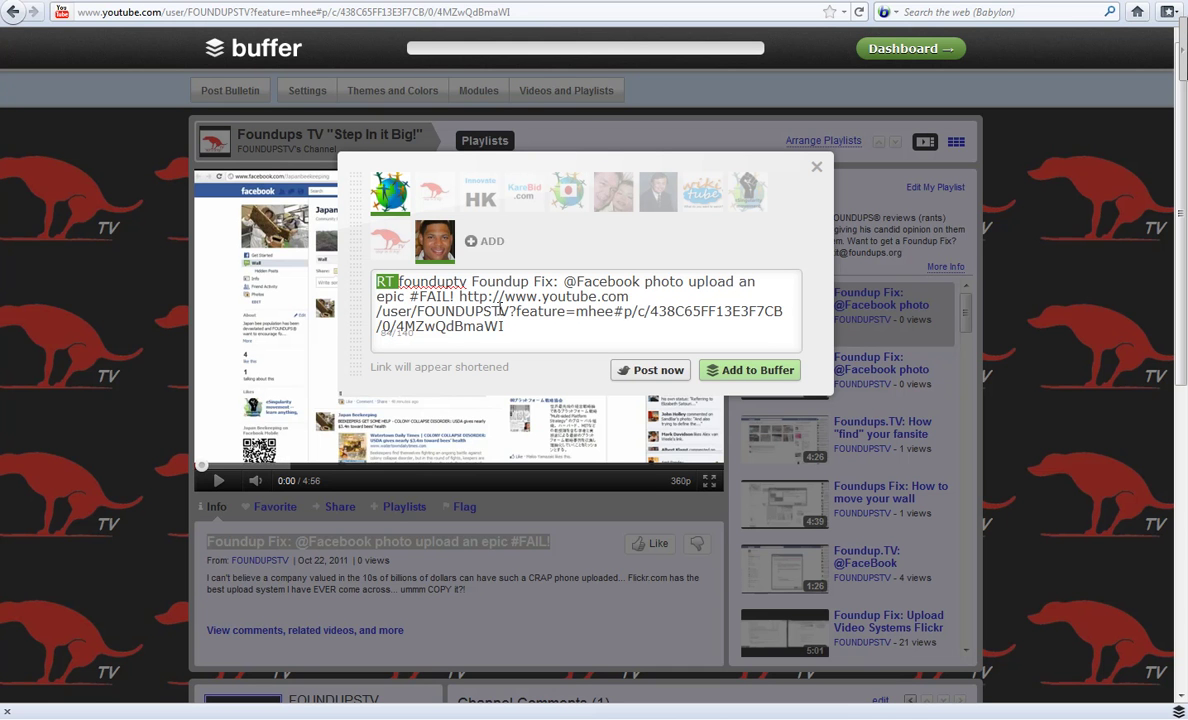
Step: Swap the personal profile for red-dog, HK, KareBid, flag and one more profile, then queue the post
{"action": "left_click", "coordinate": [434, 240]}
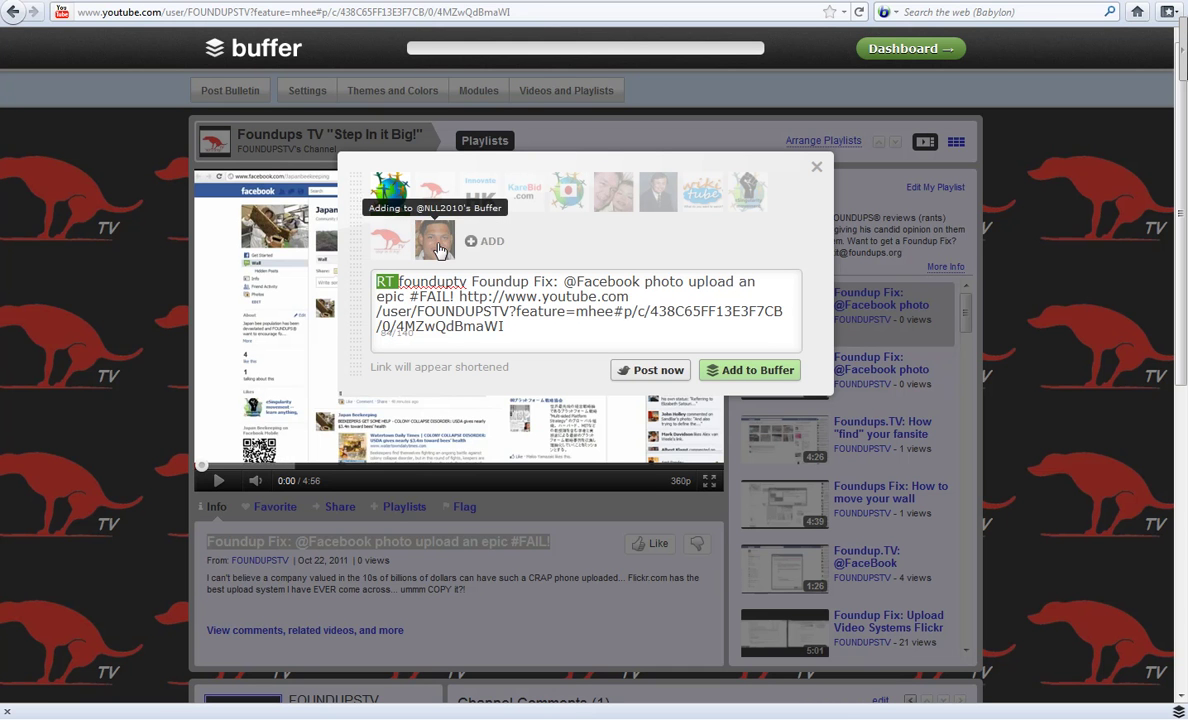
{"action": "left_click", "coordinate": [434, 190]}
{"action": "left_click", "coordinate": [481, 198]}
{"action": "left_click", "coordinate": [524, 193]}
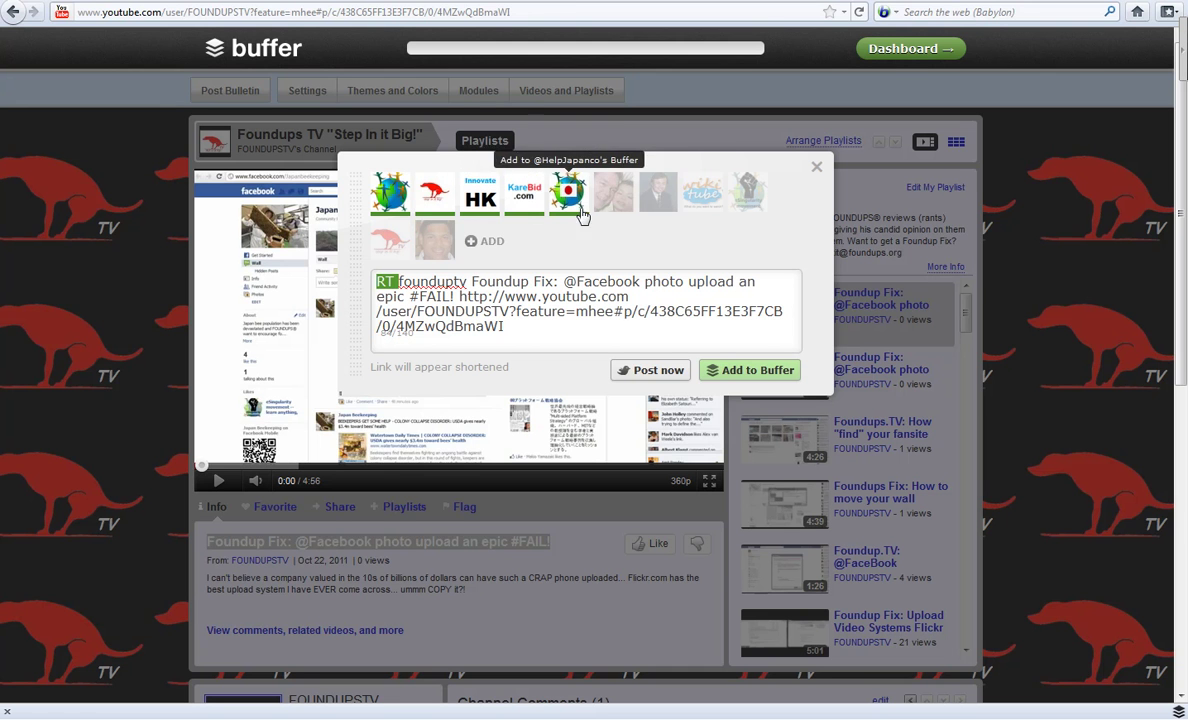
{"action": "left_click", "coordinate": [567, 191]}
{"action": "left_click", "coordinate": [630, 196]}
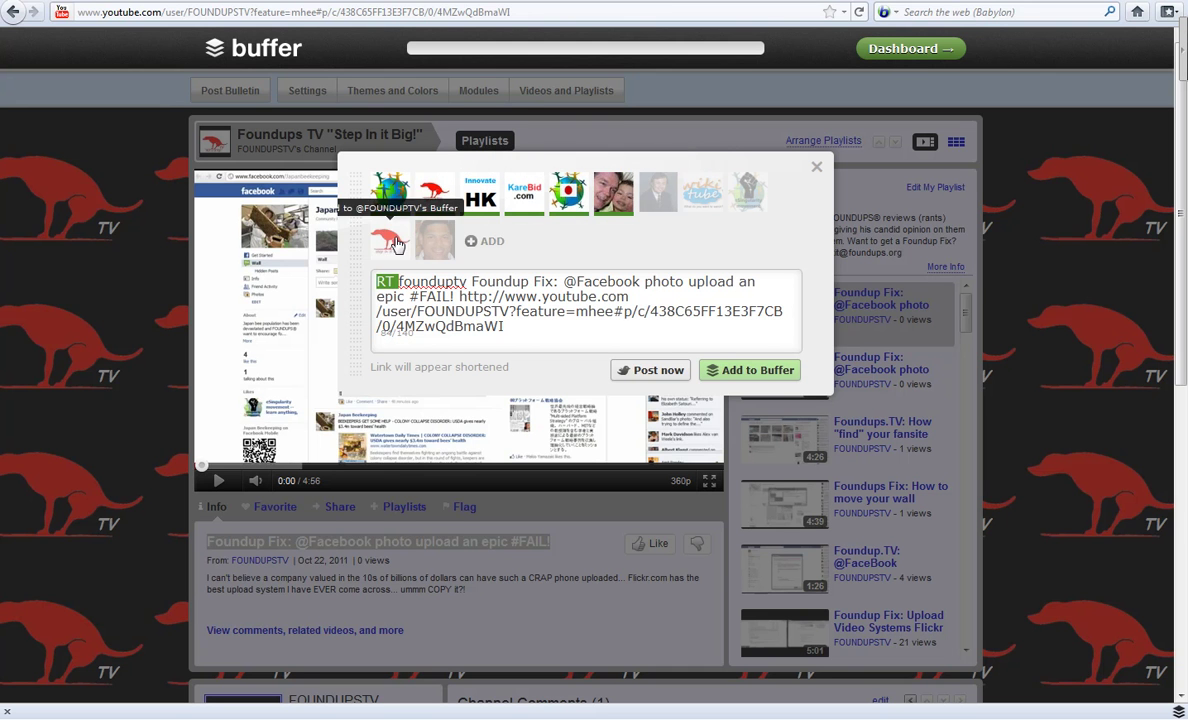
{"action": "left_click", "coordinate": [754, 372]}
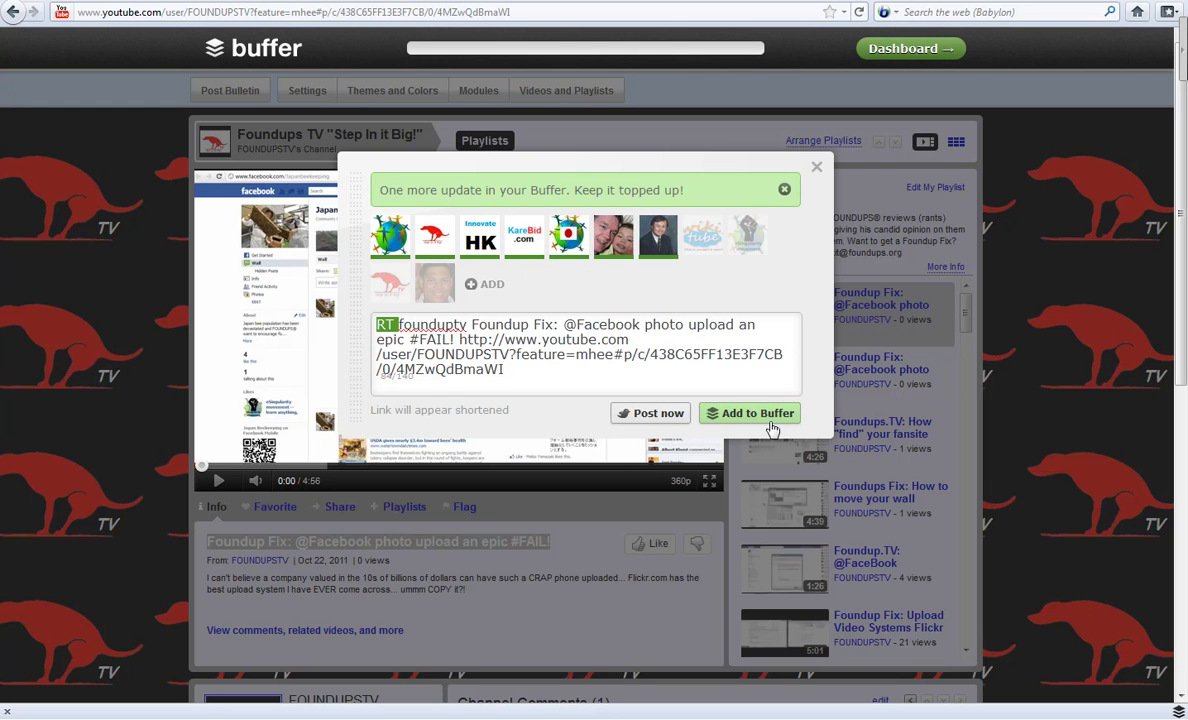
Step: Close Buffer, reach Foundup® Fix through the playlist list, and show then hide its share link
{"action": "left_click", "coordinate": [817, 167]}
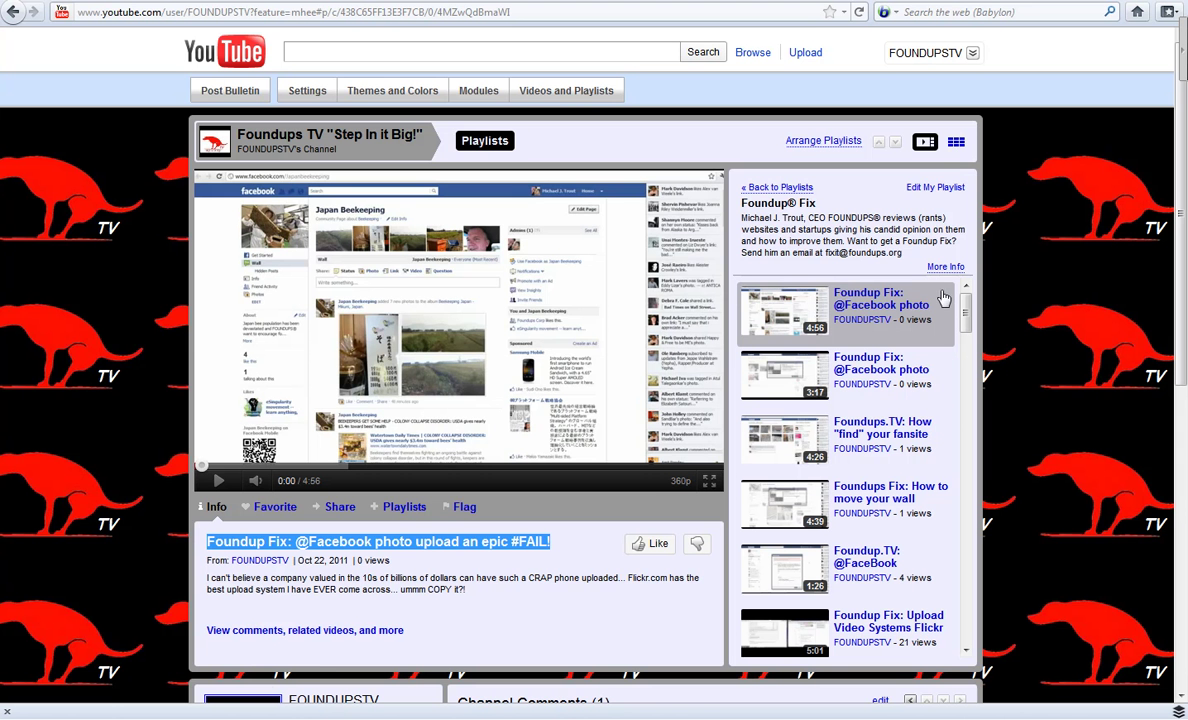
{"action": "left_click", "coordinate": [948, 193]}
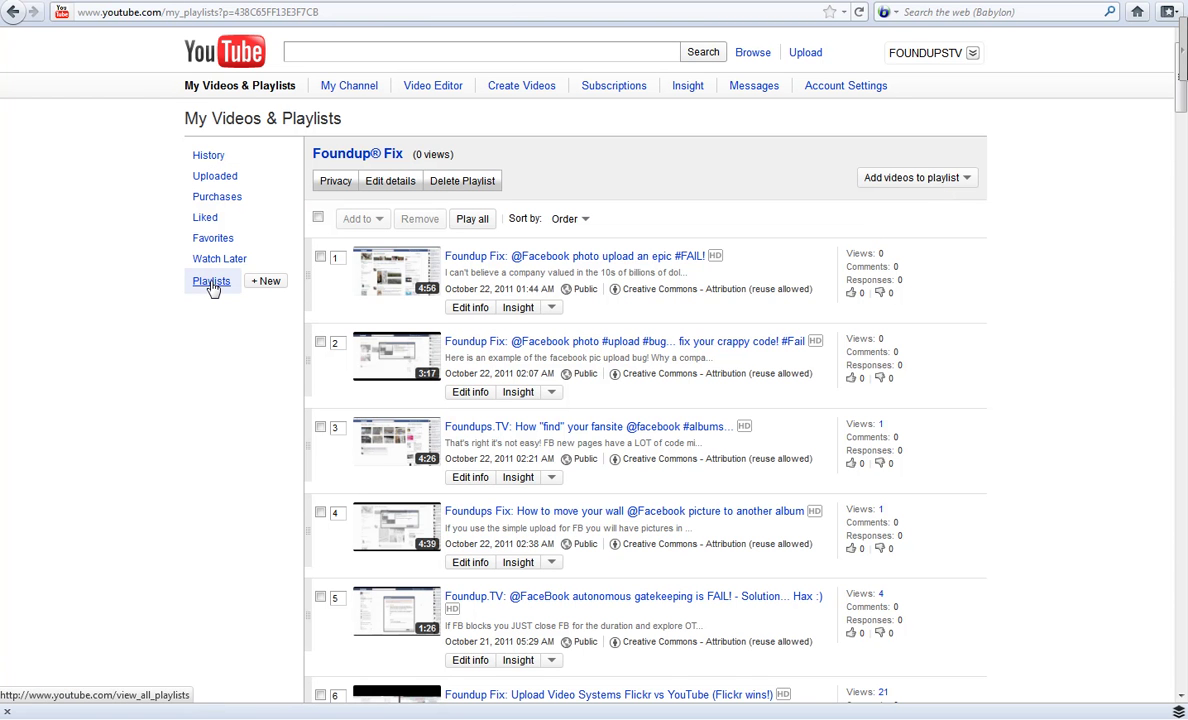
{"action": "left_click", "coordinate": [211, 284]}
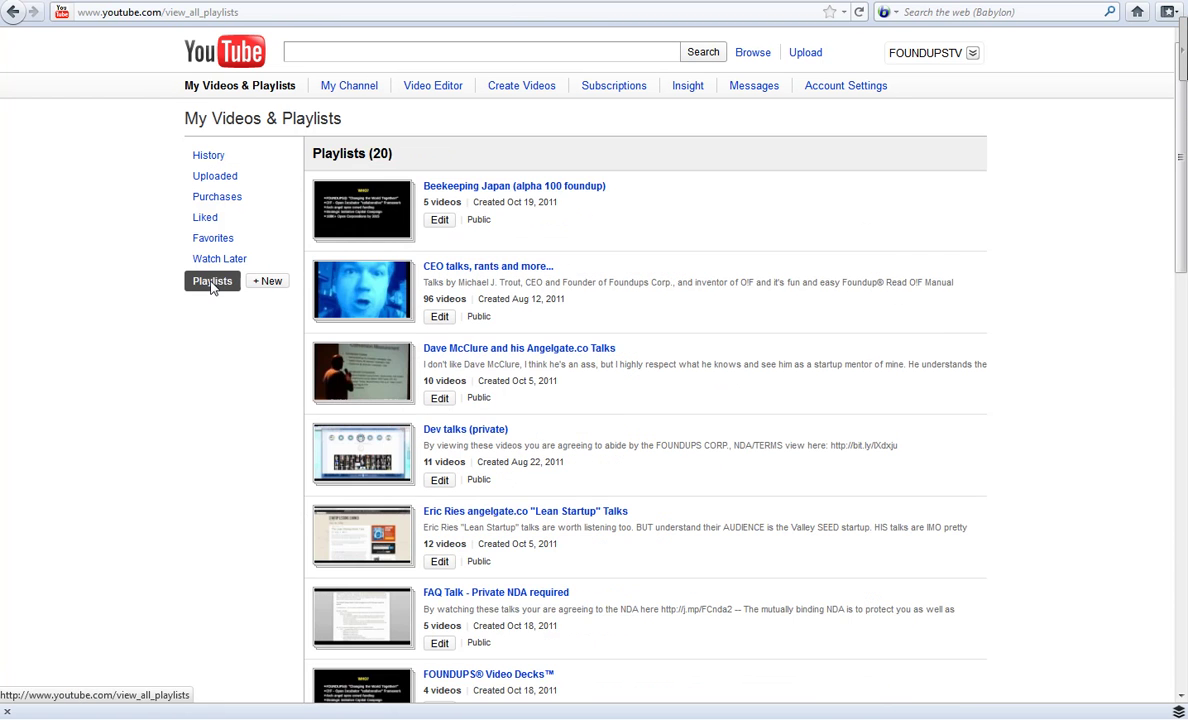
{"action": "scroll", "coordinate": [461, 546], "scroll_direction": "down", "scroll_amount": 3}
{"action": "left_click", "coordinate": [469, 575]}
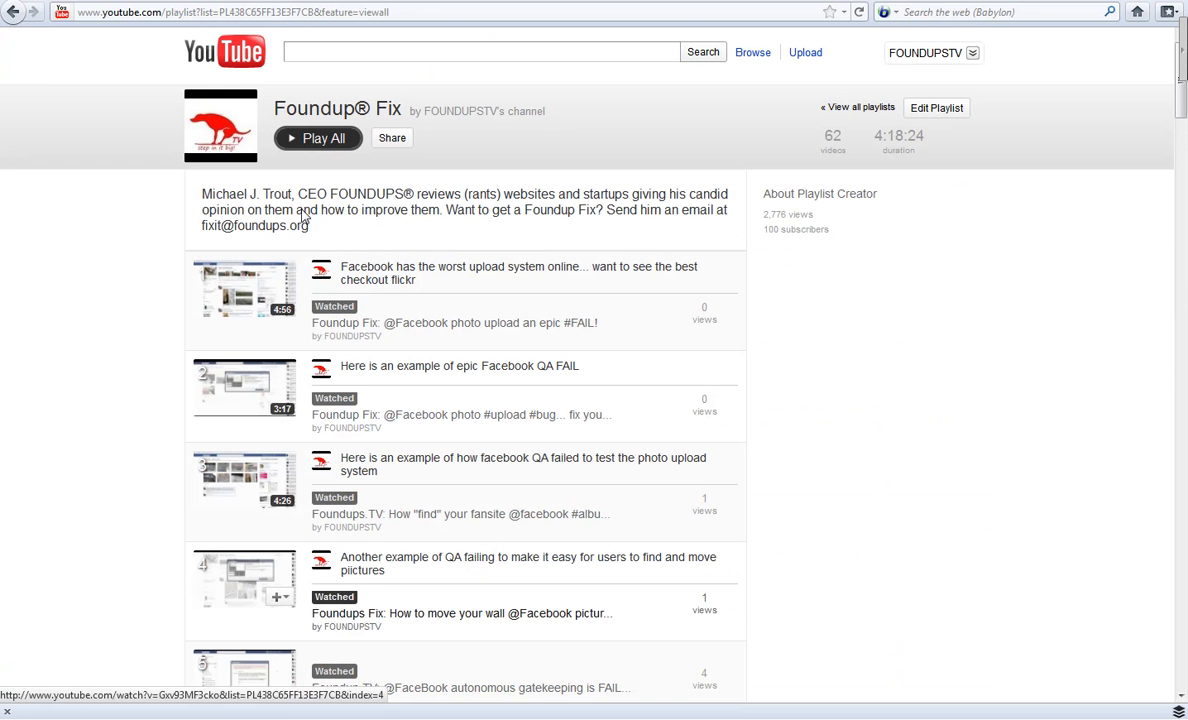
{"action": "left_click", "coordinate": [384, 143]}
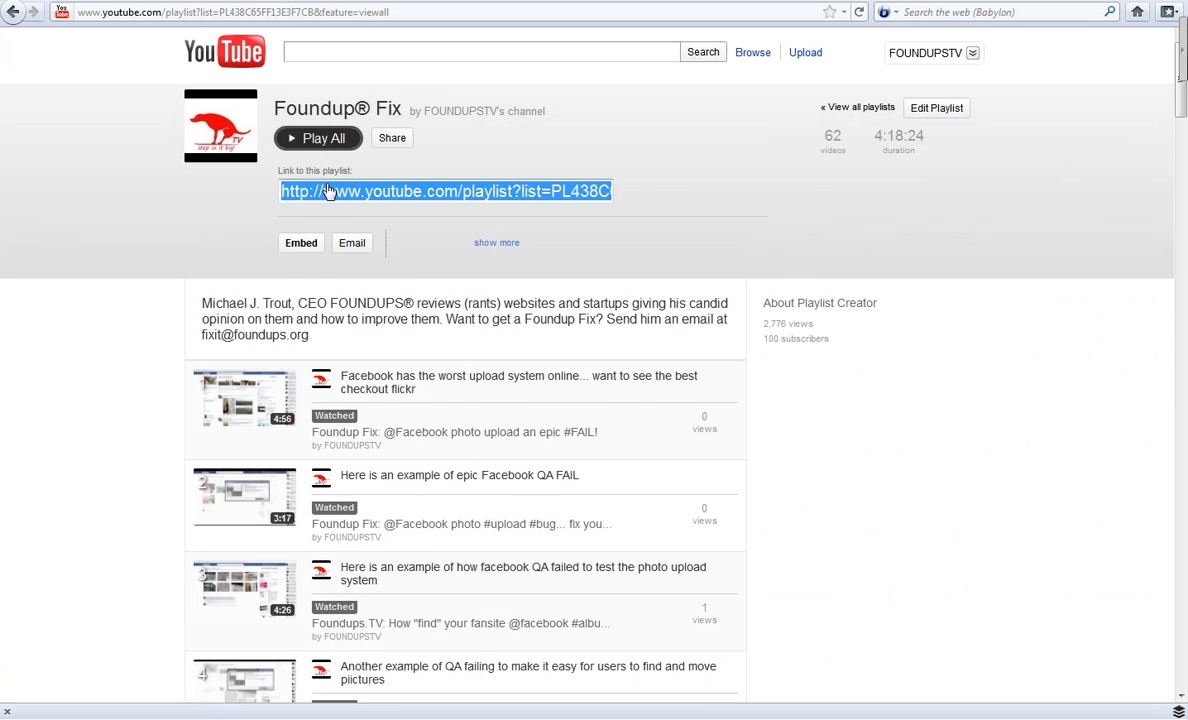
{"action": "left_click", "coordinate": [394, 140]}
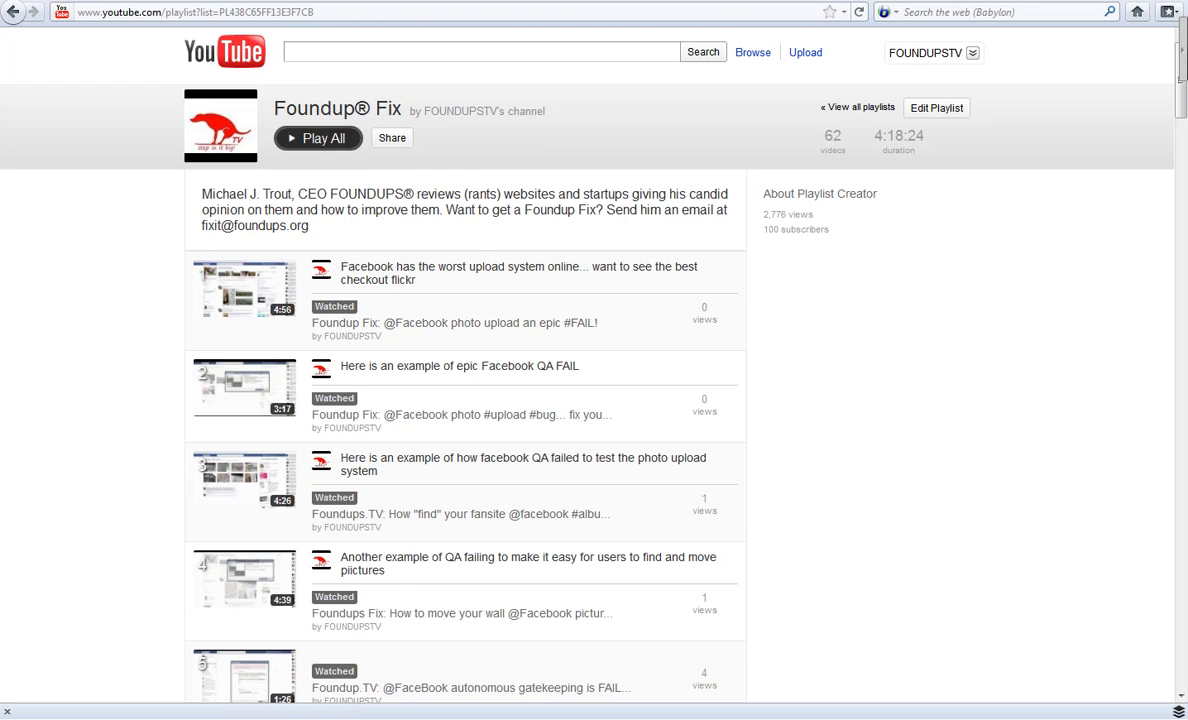
Step: Play the first Foundup® Fix video, go back, reopen it, and pause playback
{"action": "left_click", "coordinate": [340, 137]}
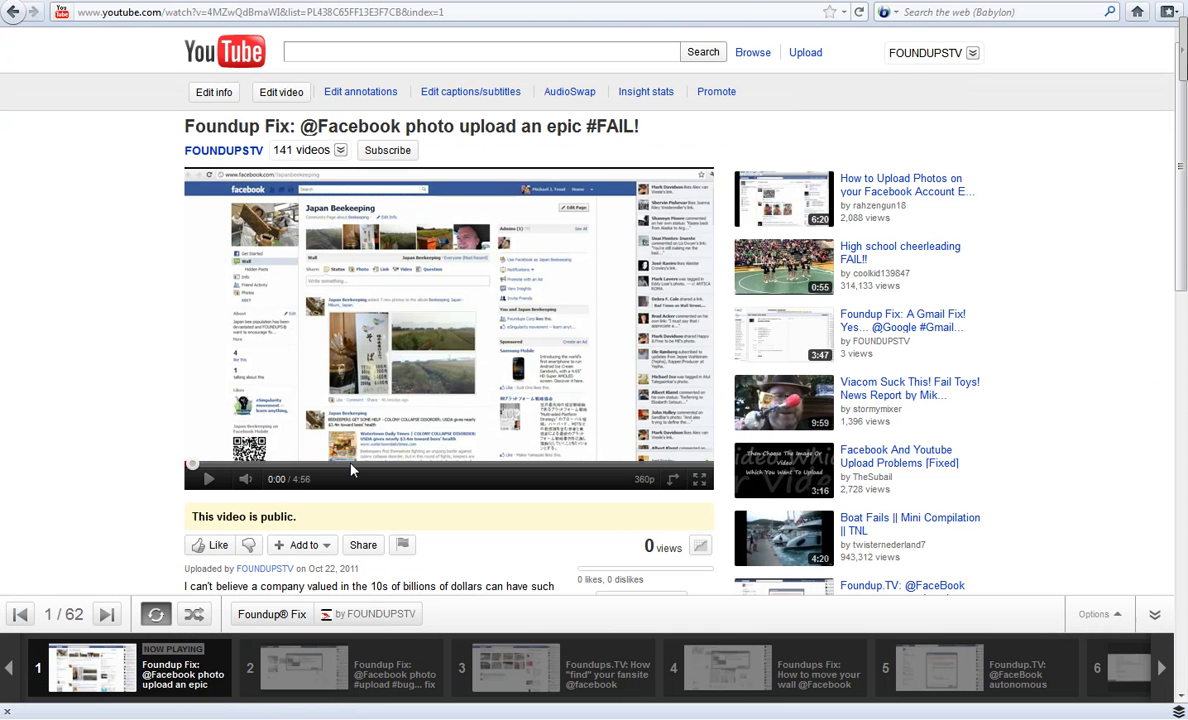
{"action": "key", "text": "alt+Left"}
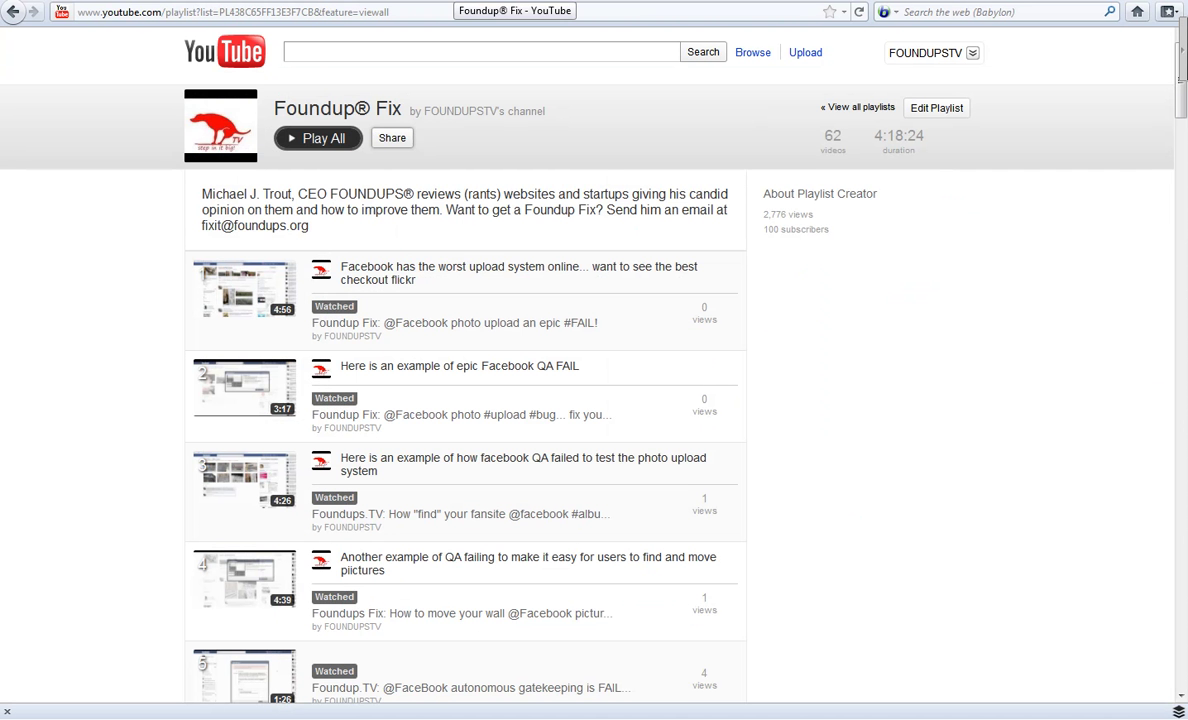
{"action": "left_click", "coordinate": [259, 285]}
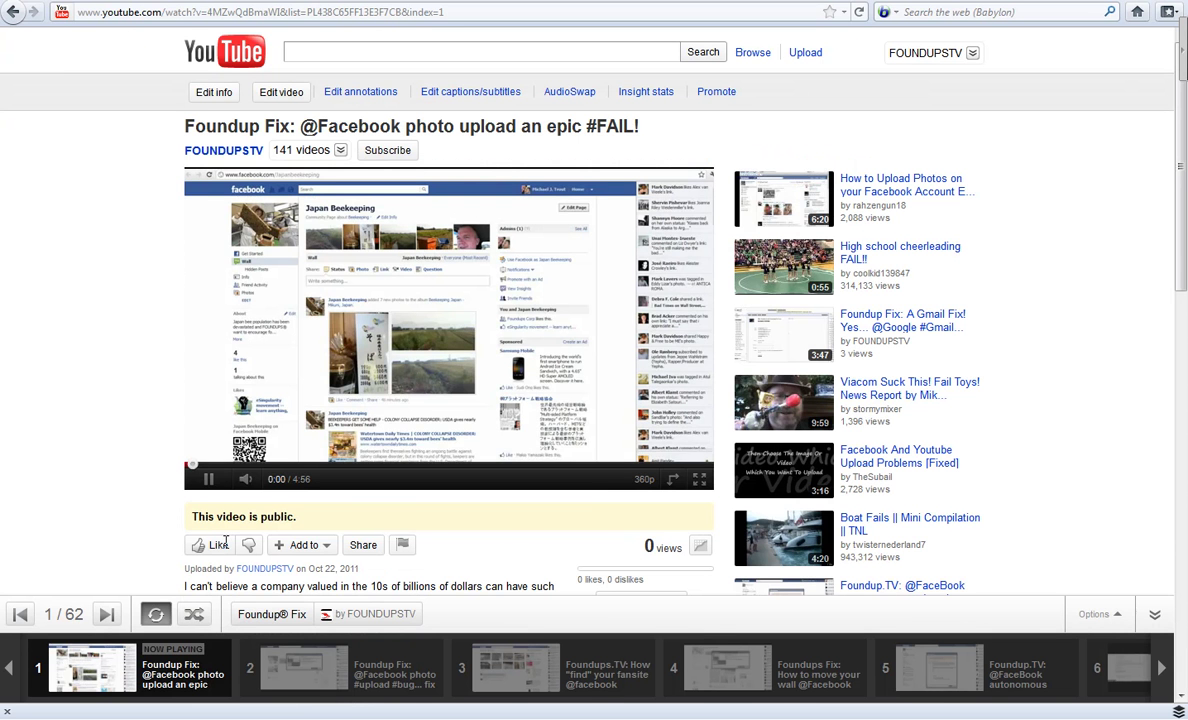
{"action": "left_click", "coordinate": [209, 480]}
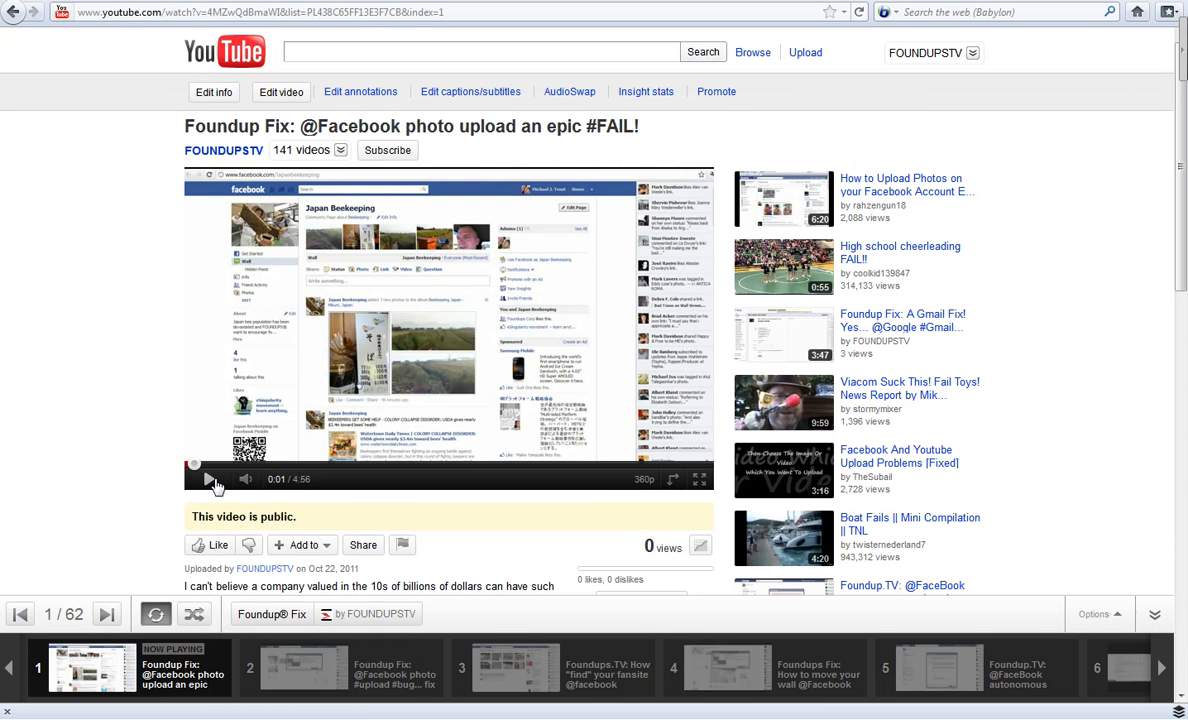